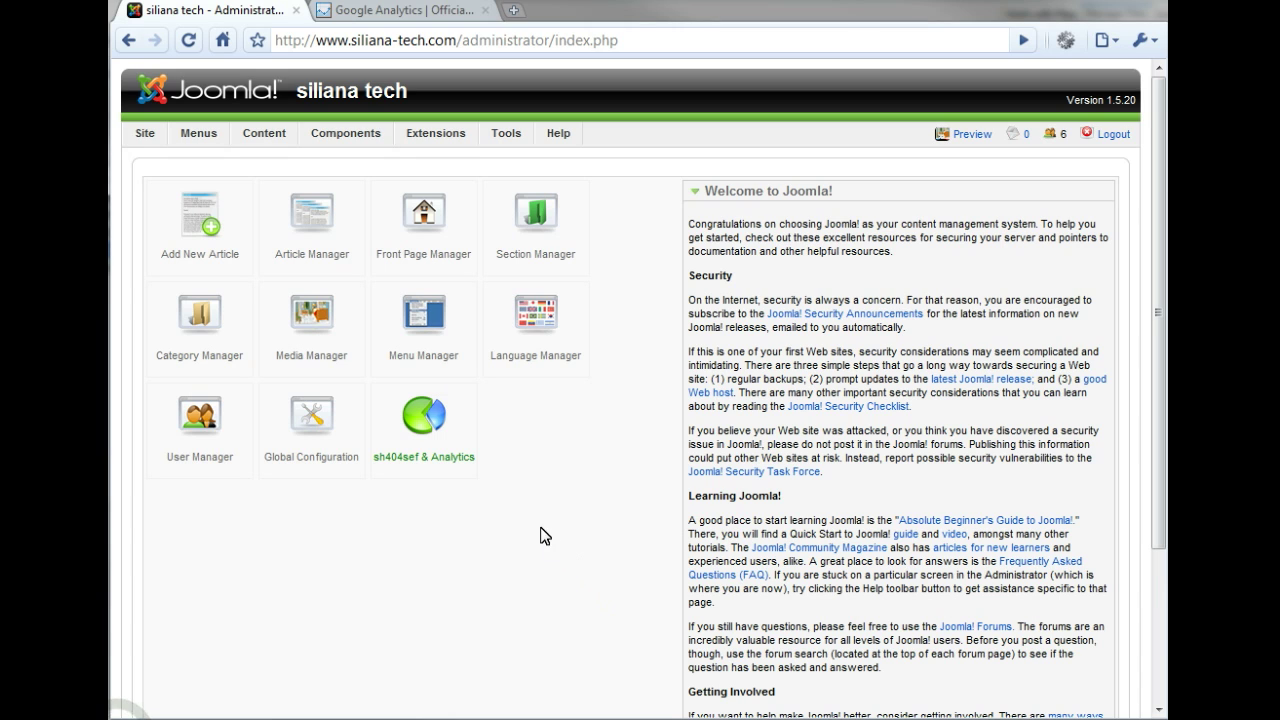
- Open sh404SEF's Analytics configuration from the Configuration tab and locate the empty Web property ID field
{"action": "left_click", "coordinate": [432, 422]}
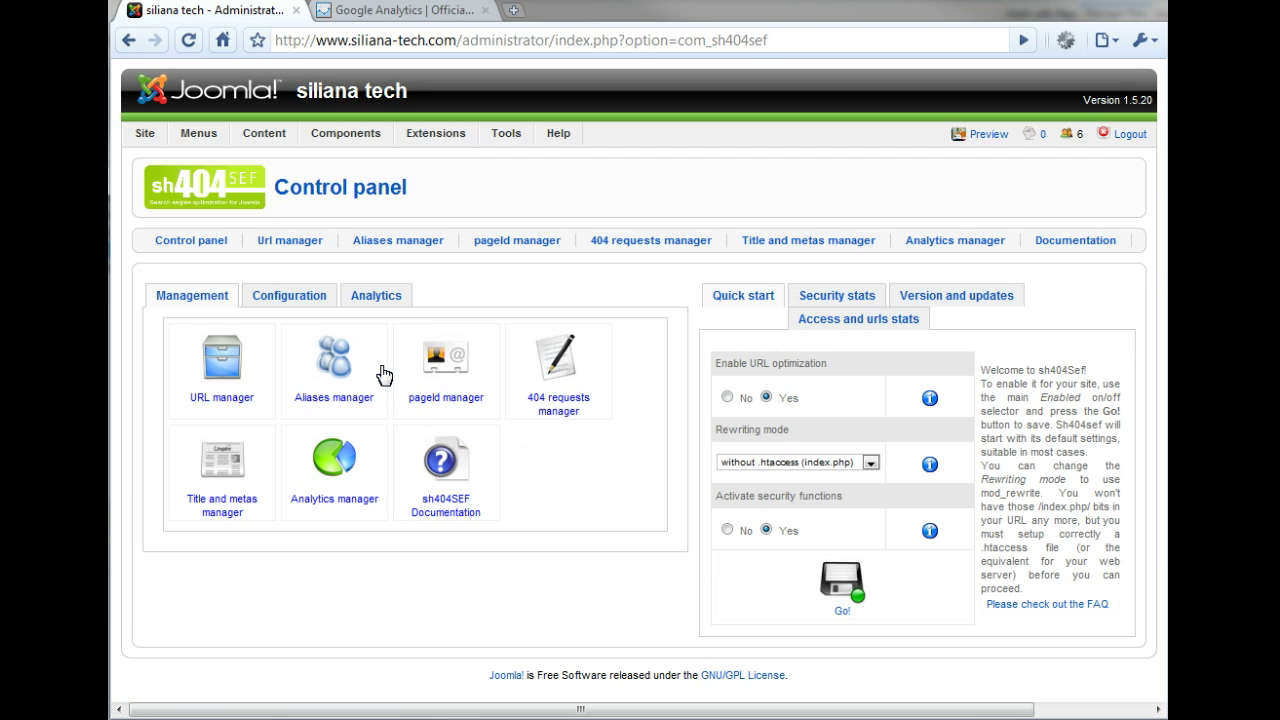
{"action": "left_click", "coordinate": [287, 296]}
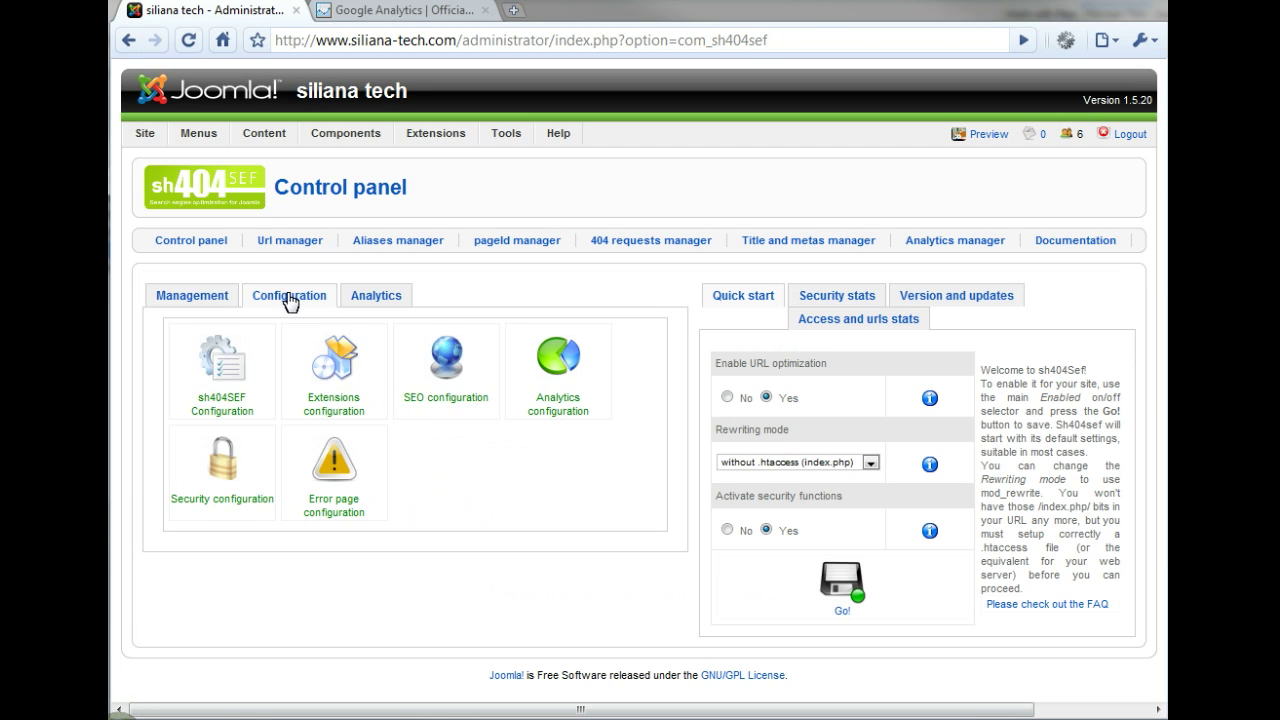
{"action": "left_click", "coordinate": [540, 366]}
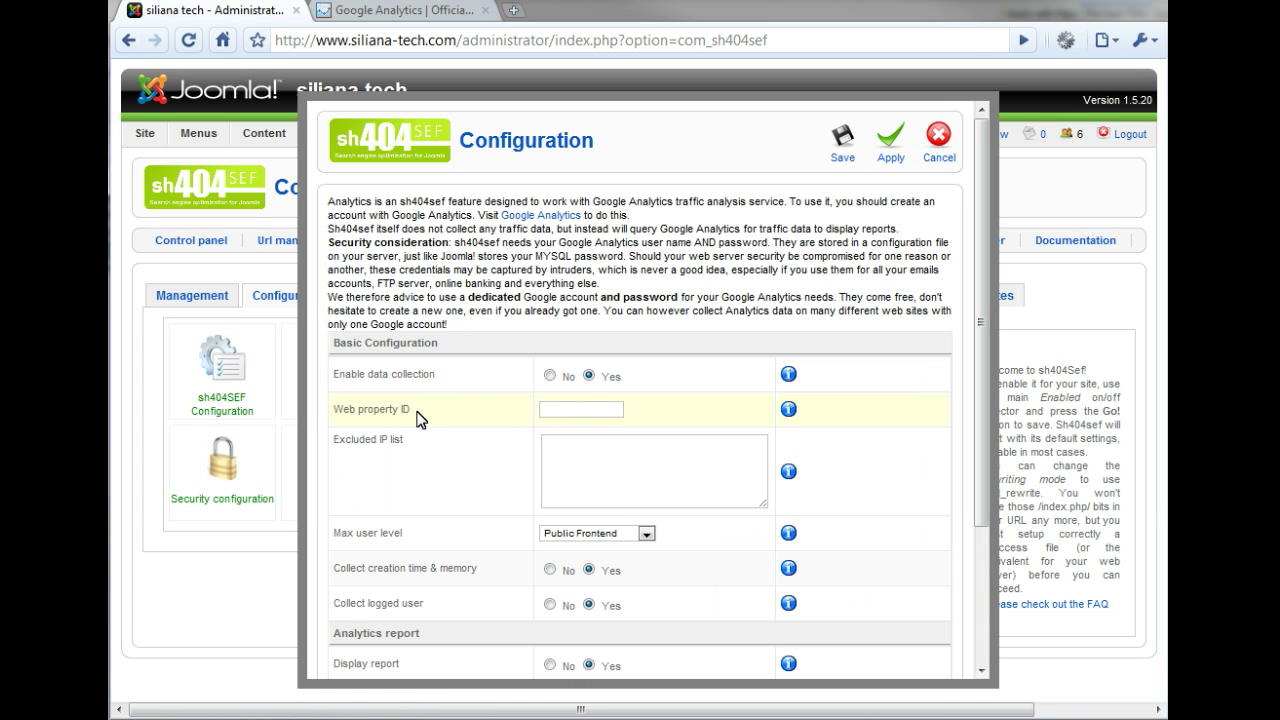
{"action": "left_click_drag", "start_coordinate": [412, 410], "coordinate": [331, 413]}
- Go to the Google Analytics sign-in page and enter the Google account e-mail address
{"action": "left_click", "coordinate": [400, 11]}
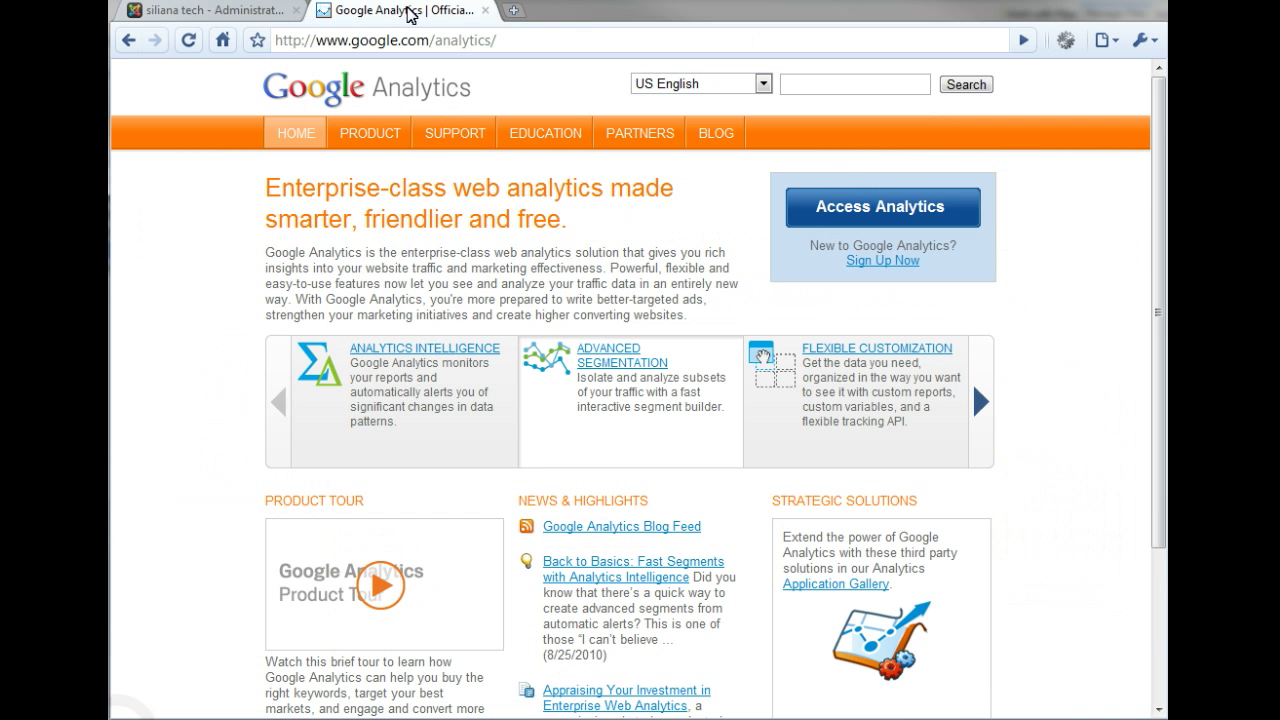
{"action": "left_click_drag", "start_coordinate": [510, 40], "coordinate": [312, 50]}
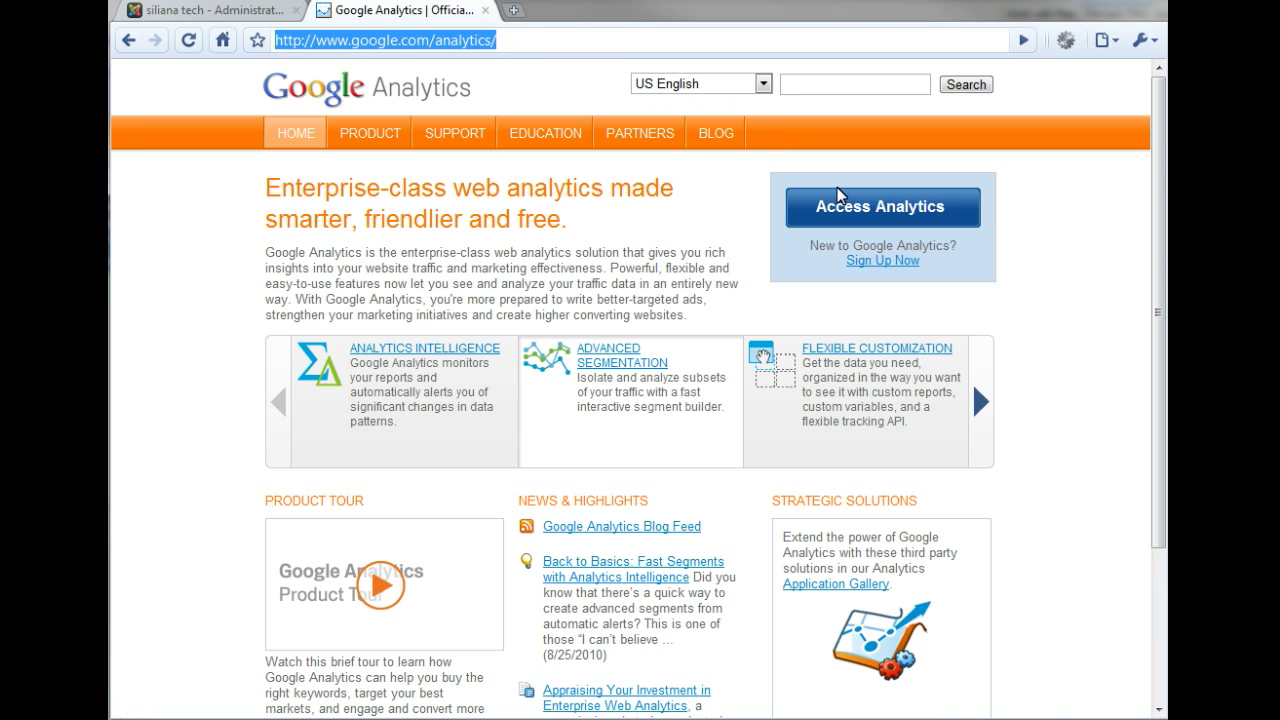
{"action": "left_click", "coordinate": [840, 200]}
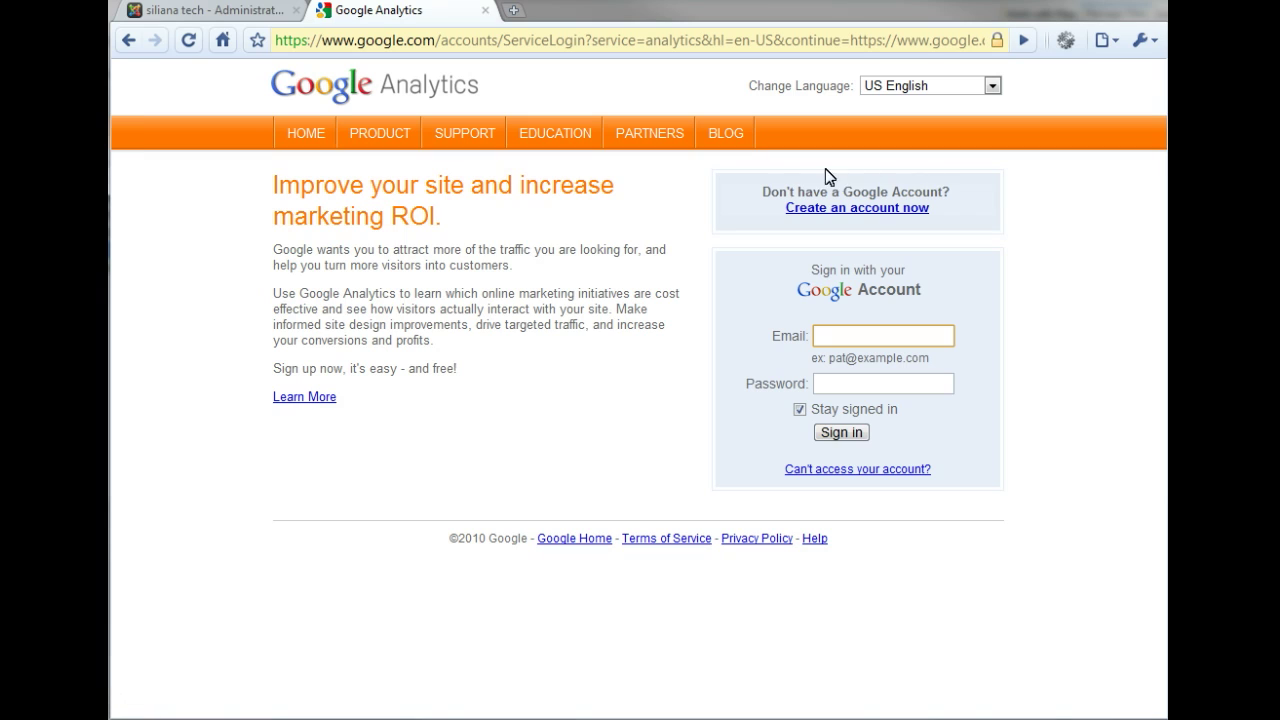
{"action": "key", "text": "Tab"}
- Enter the account password, sign in, and add a website profile for siliana-tech.com
{"action": "type", "text": "********"}
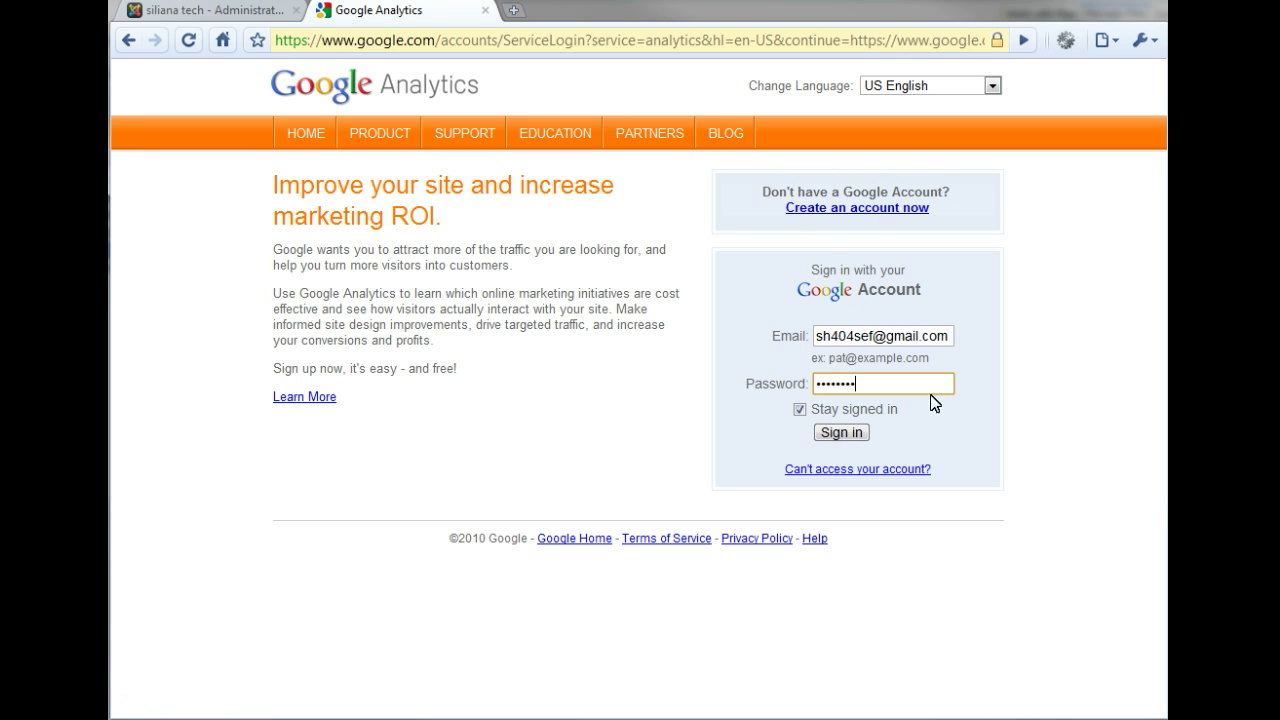
{"action": "left_click", "coordinate": [850, 430]}
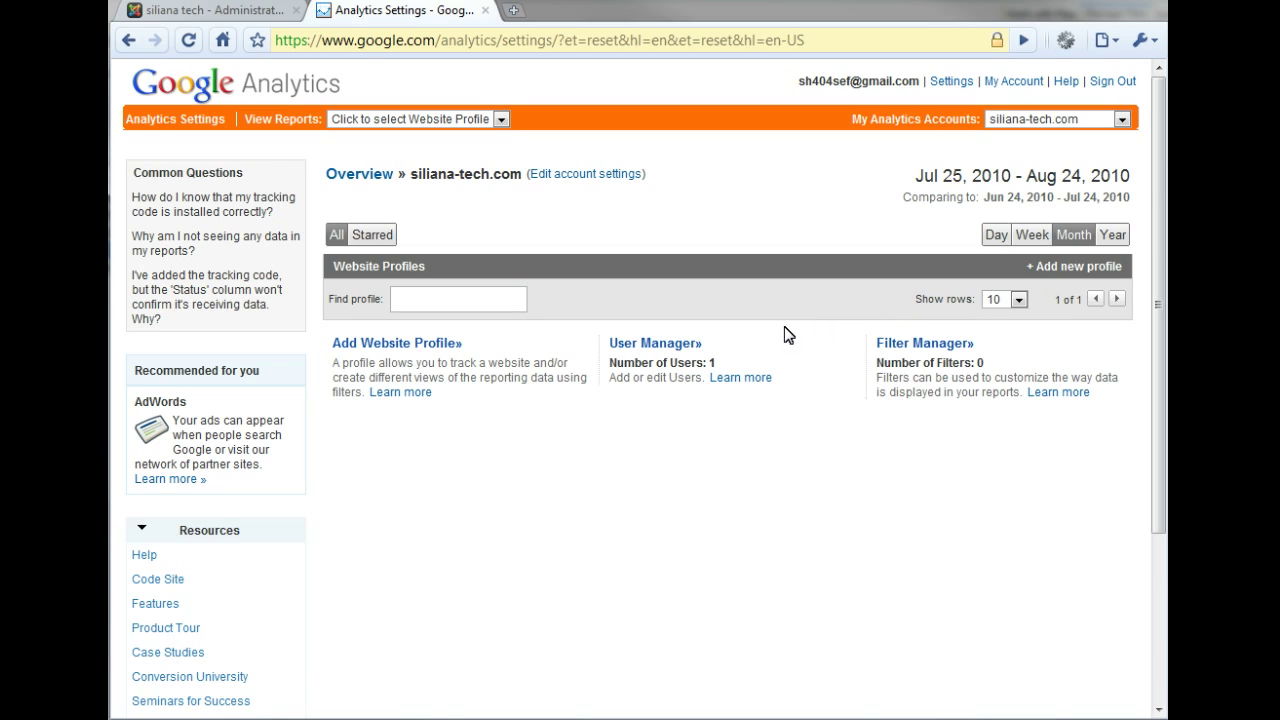
{"action": "left_click", "coordinate": [420, 343]}
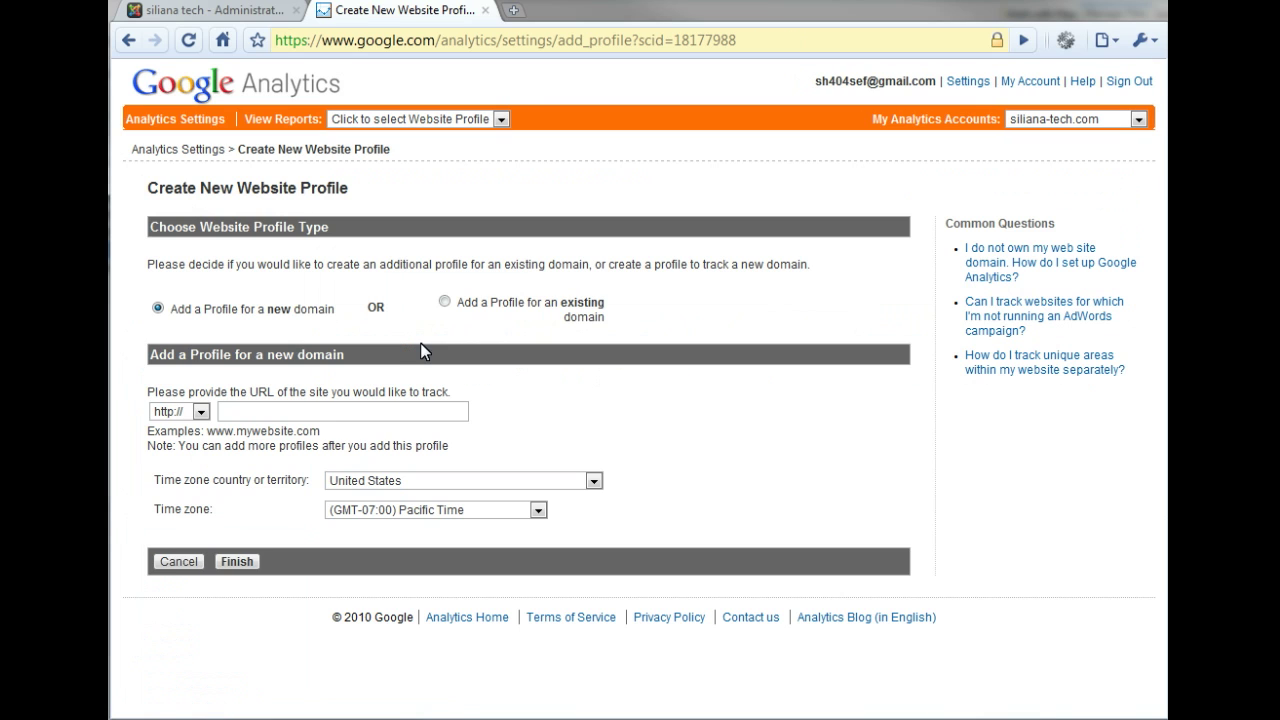
{"action": "left_click", "coordinate": [234, 411]}
{"action": "type", "text": "siliana-tech.com"}
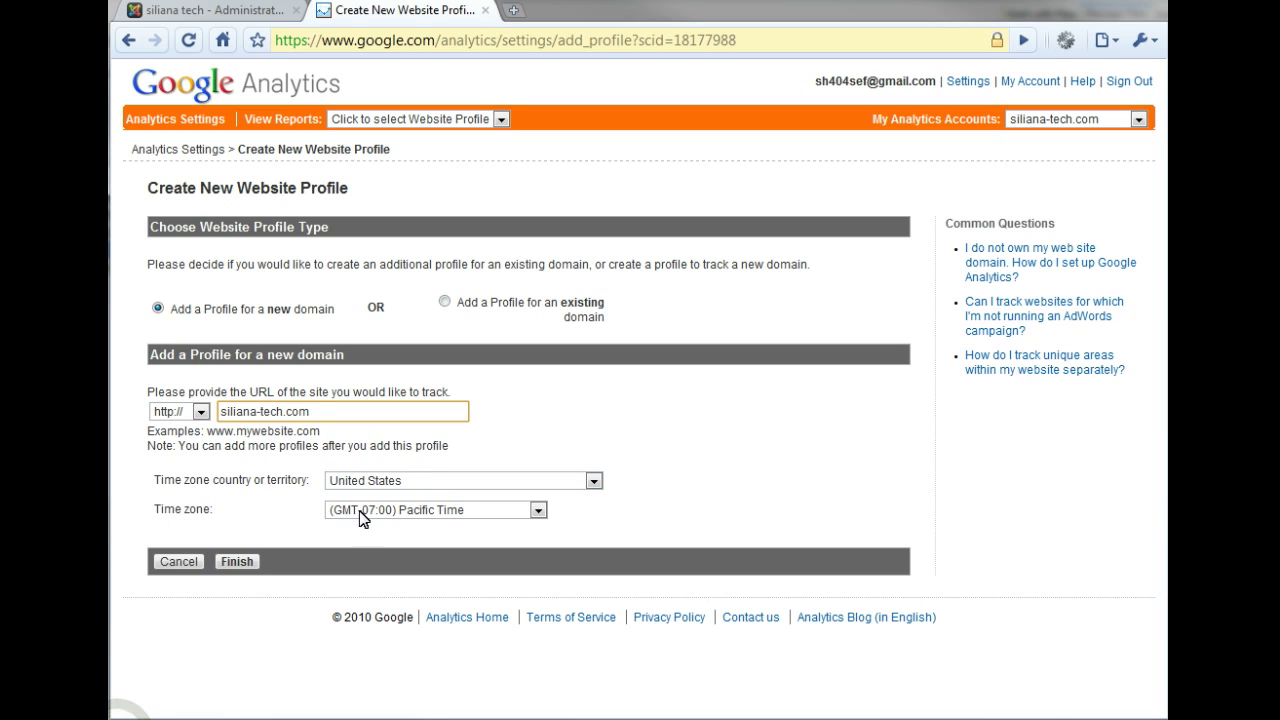
{"action": "left_click", "coordinate": [237, 562]}
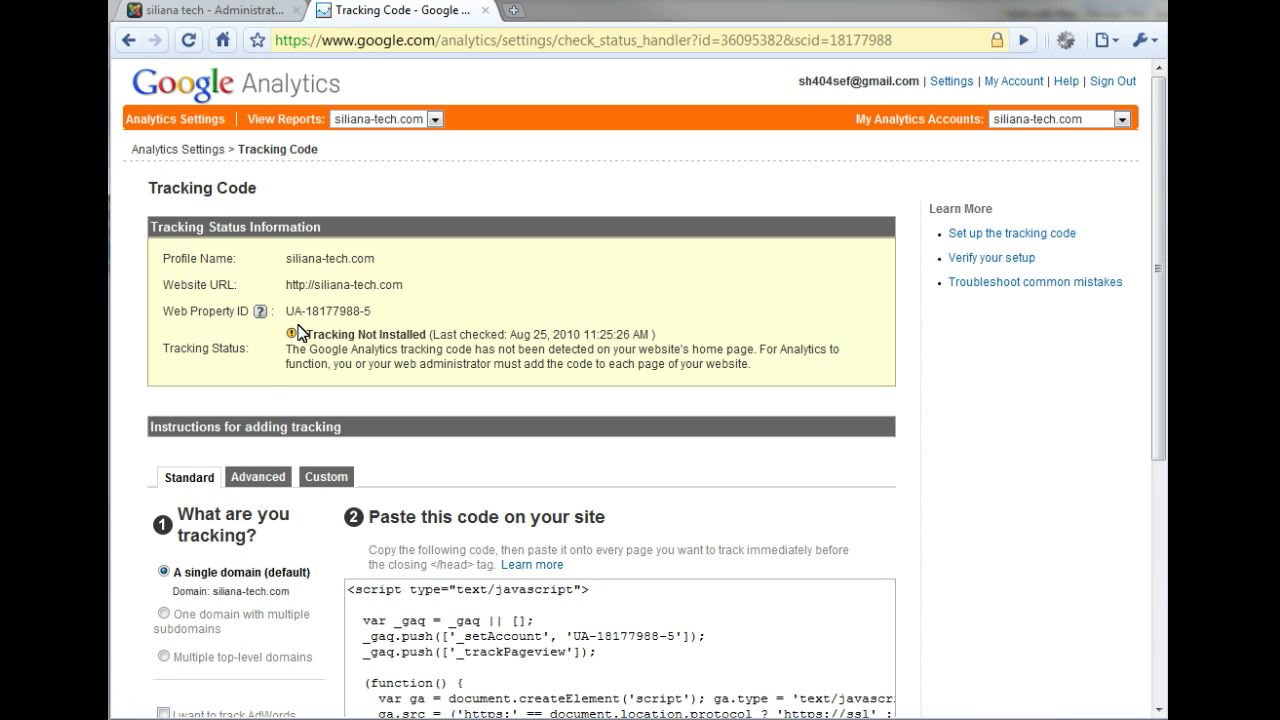
- Review web property ID UA-18177988-5 and its Not Installed status, then save and finish tracking setup
{"action": "left_click_drag", "start_coordinate": [370, 311], "coordinate": [286, 311]}
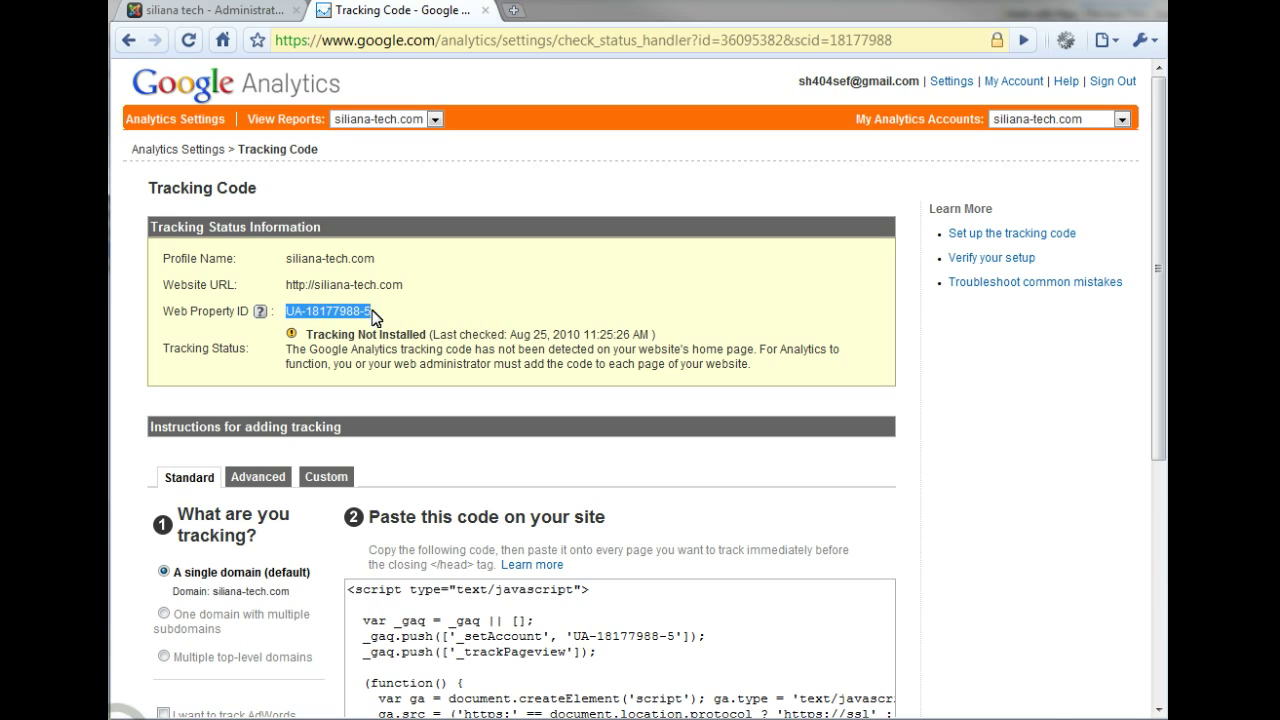
{"action": "left_click_drag", "start_coordinate": [380, 313], "coordinate": [346, 312]}
{"action": "left_click_drag", "start_coordinate": [426, 335], "coordinate": [307, 337]}
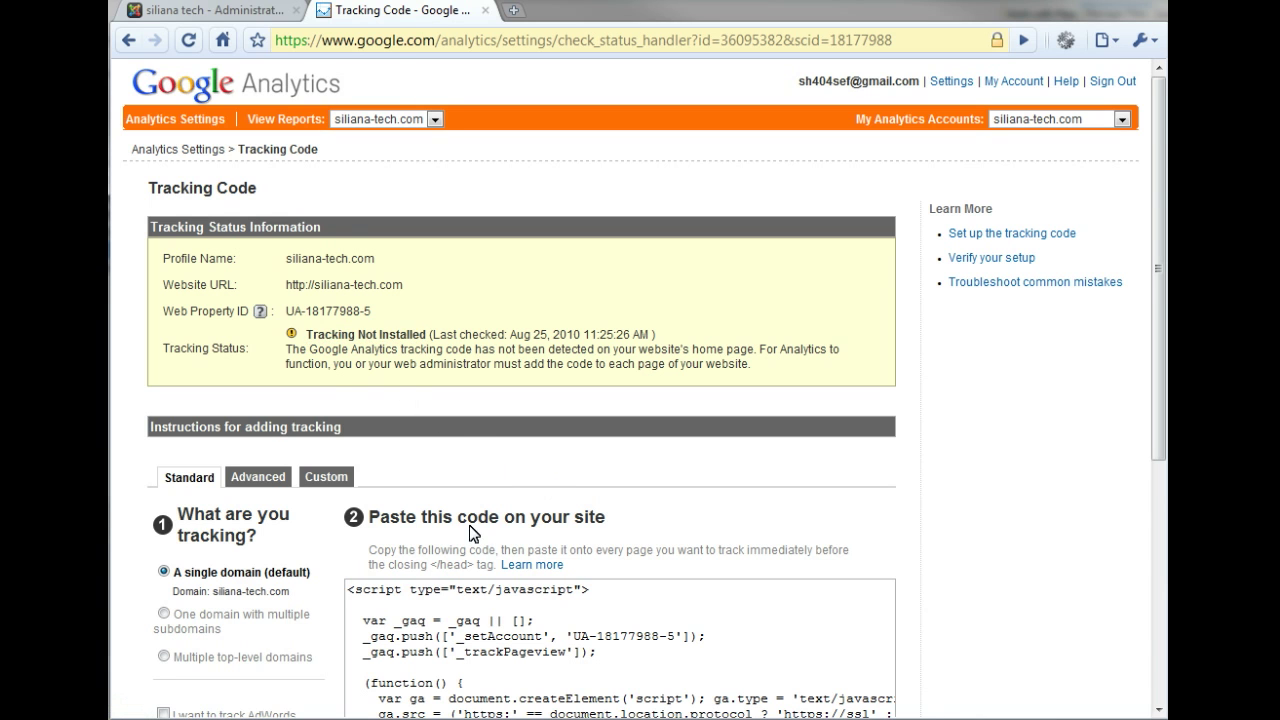
{"action": "scroll", "coordinate": [475, 534], "scroll_direction": "down", "scroll_amount": 5}
{"action": "left_click", "coordinate": [193, 625]}
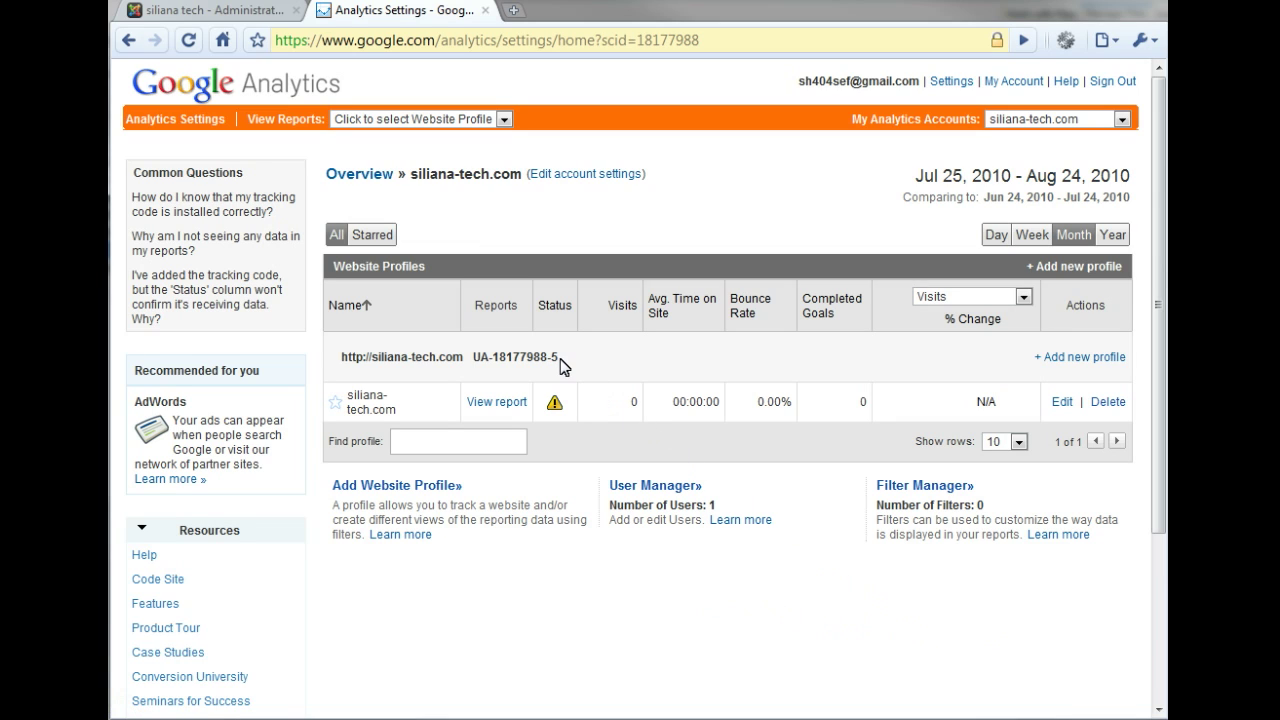
- Copy UA-18177988-5 from the siliana-tech.com row of the Website Profiles table
{"action": "left_click_drag", "start_coordinate": [560, 360], "coordinate": [476, 357]}
{"action": "key", "text": "ctrl+c"}
{"action": "right_click", "coordinate": [486, 356]}
{"action": "left_click", "coordinate": [517, 367]}
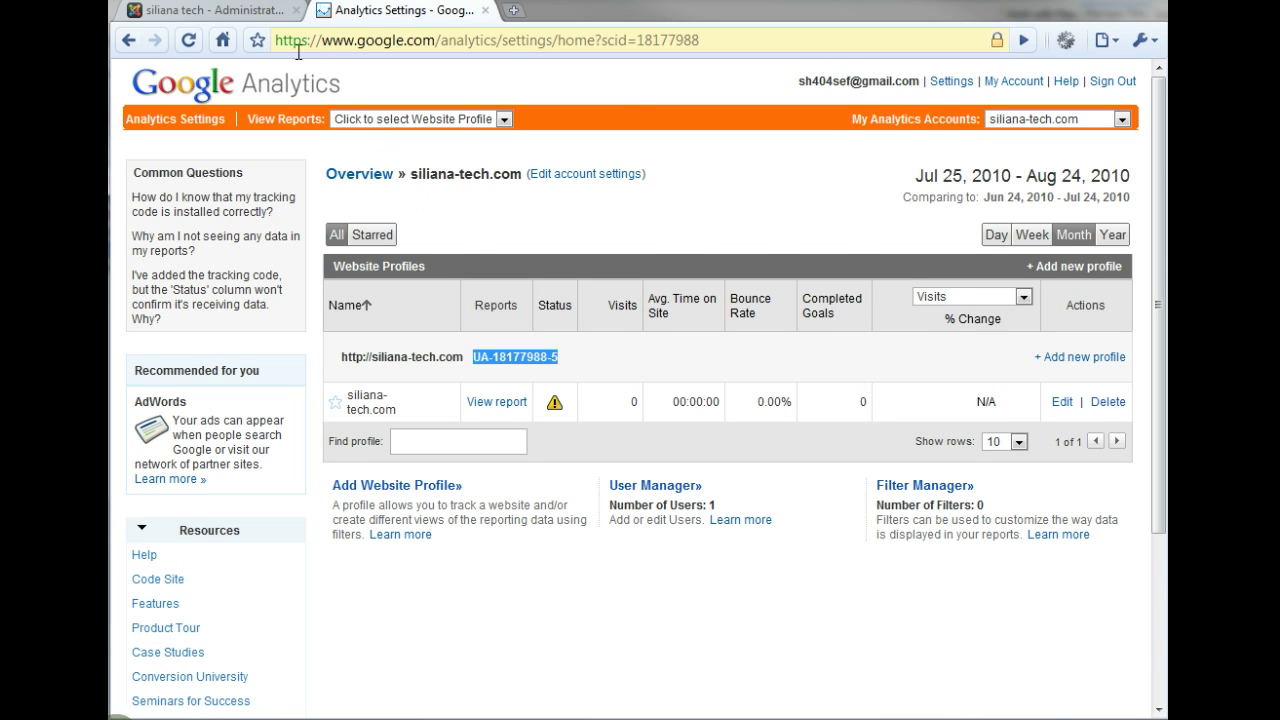
- Paste UA-18177988-5 into sh404SEF's Web property ID field and apply the analytics configuration
{"action": "left_click", "coordinate": [250, 10]}
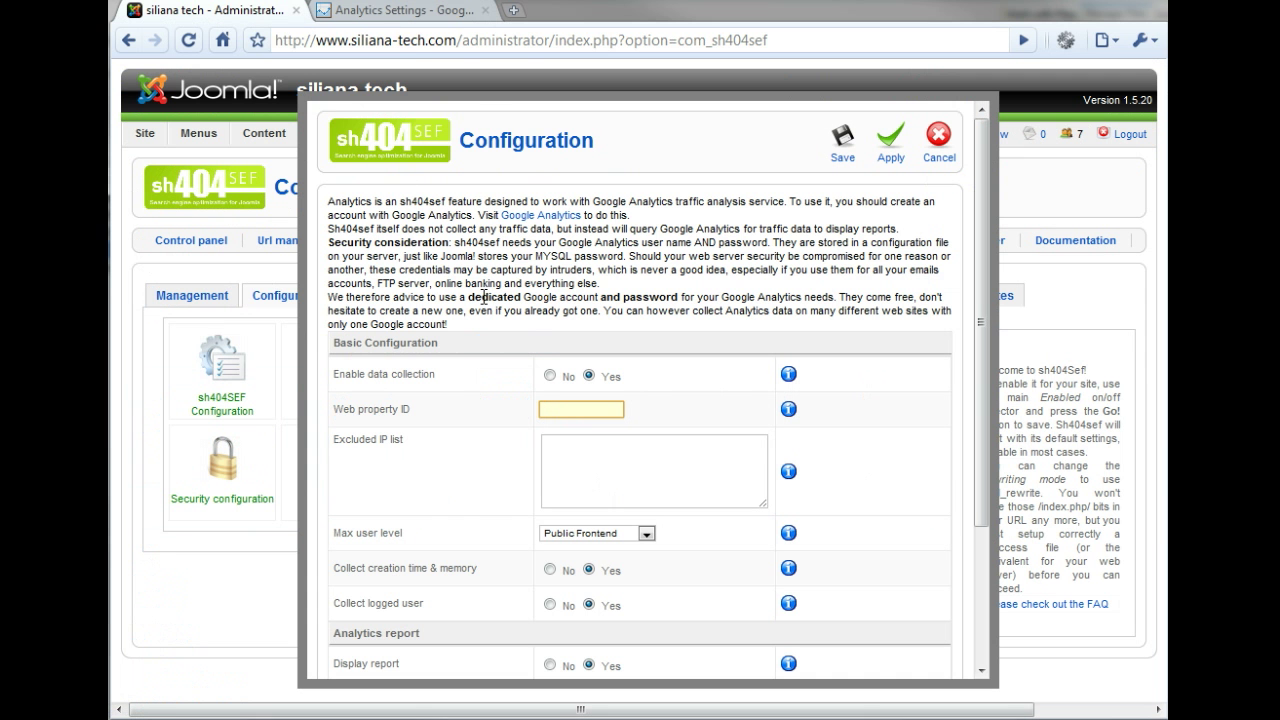
{"action": "right_click", "coordinate": [578, 411]}
{"action": "left_click", "coordinate": [634, 501]}
{"action": "left_click", "coordinate": [891, 140]}
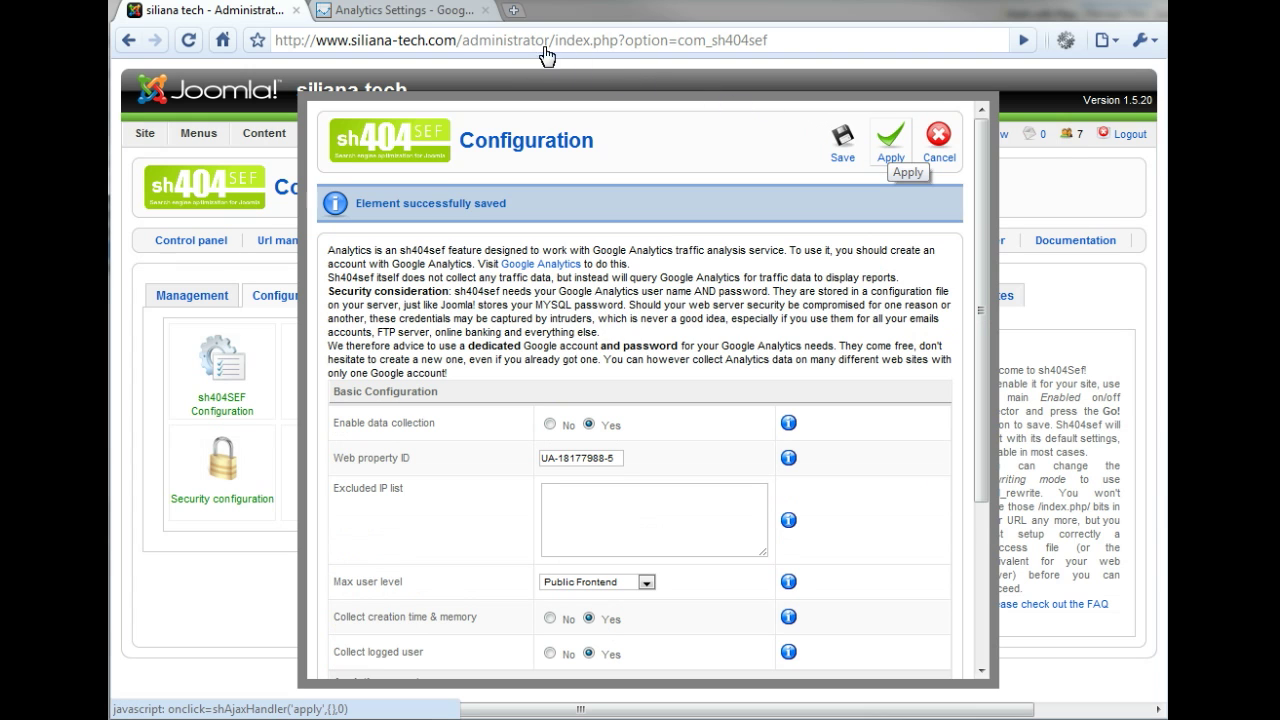
{"action": "left_click", "coordinate": [405, 11]}
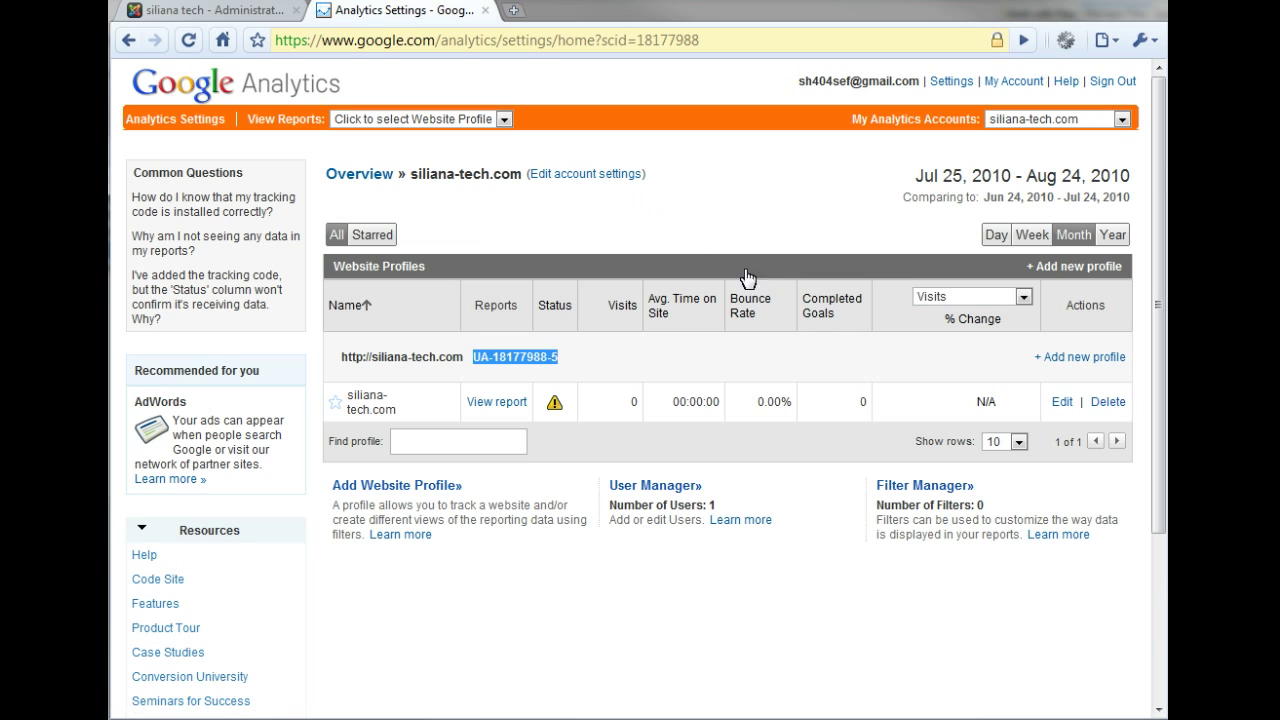
- Edit the siliana-tech.com profile and run Check Status so tracking reads Waiting for Data
{"action": "left_click", "coordinate": [1061, 402]}
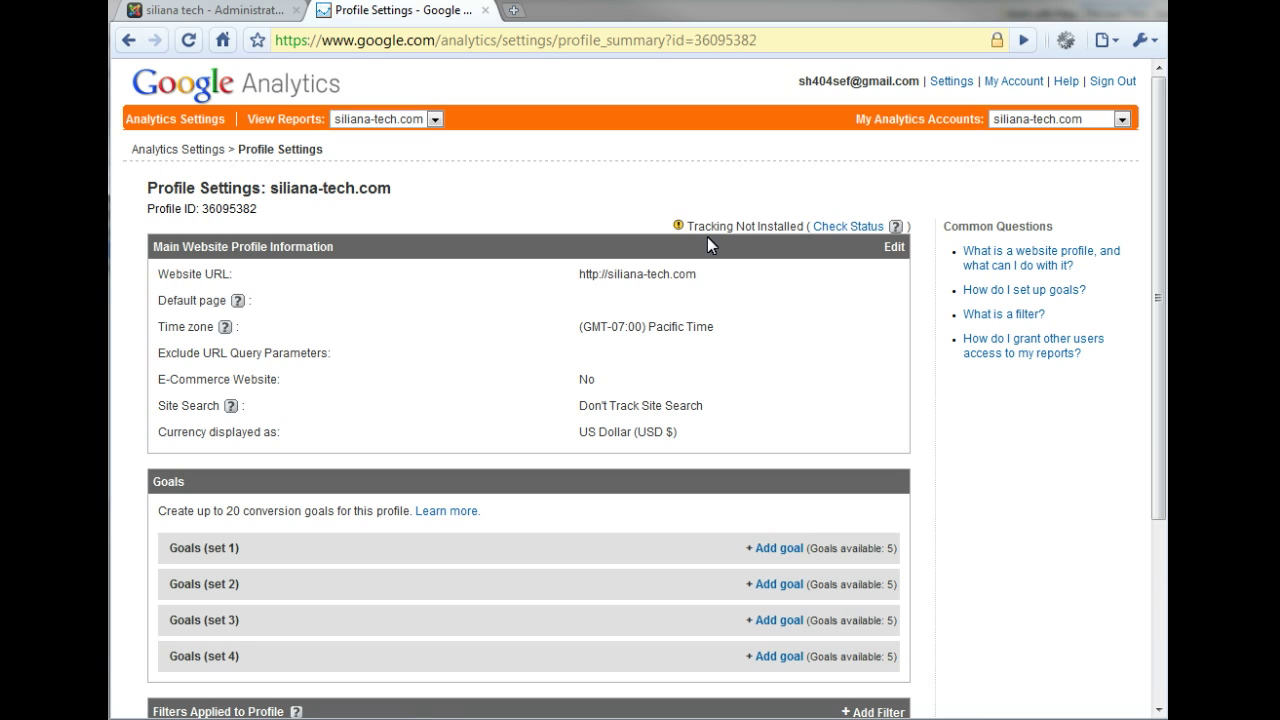
{"action": "left_click", "coordinate": [845, 227]}
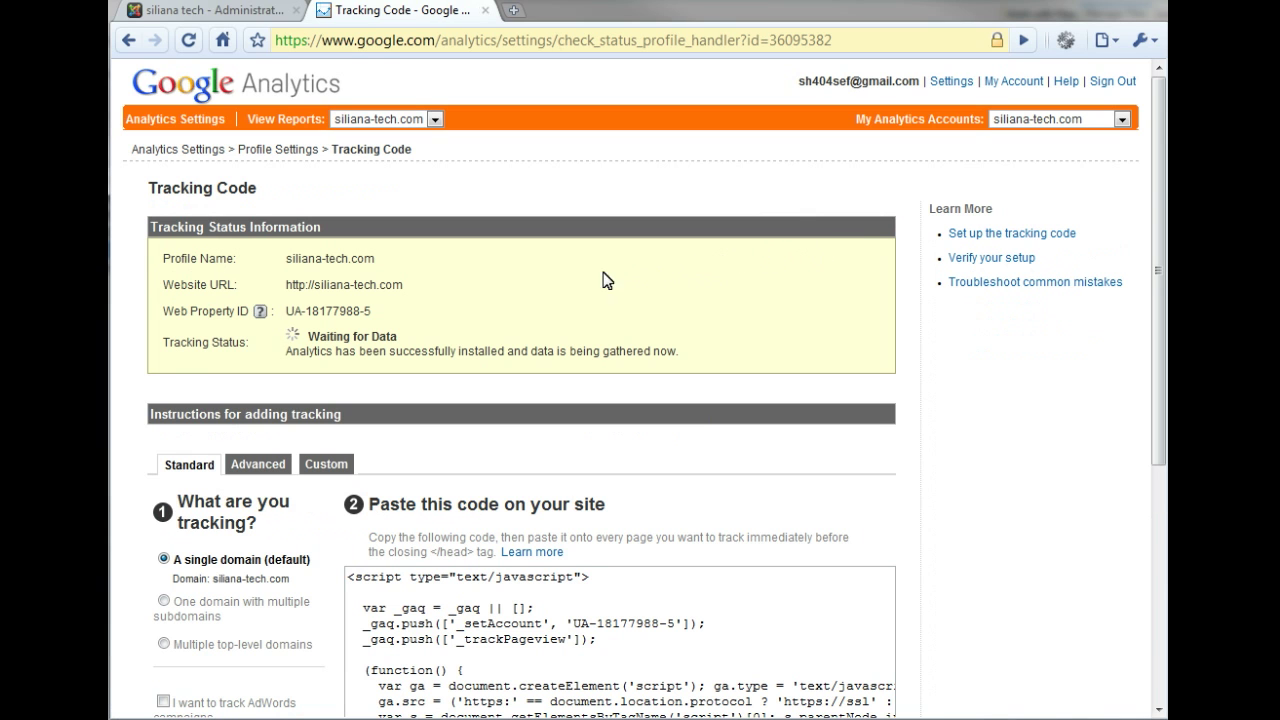